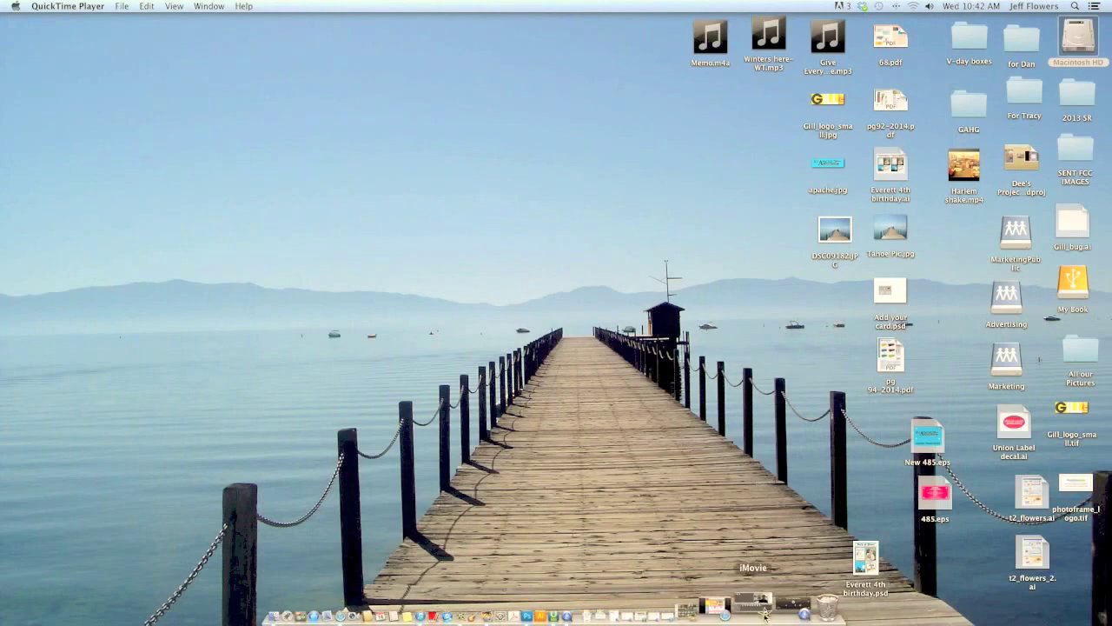
- Restore the minimized Safari window with the Gill-line website from the Dock
click(754, 604)
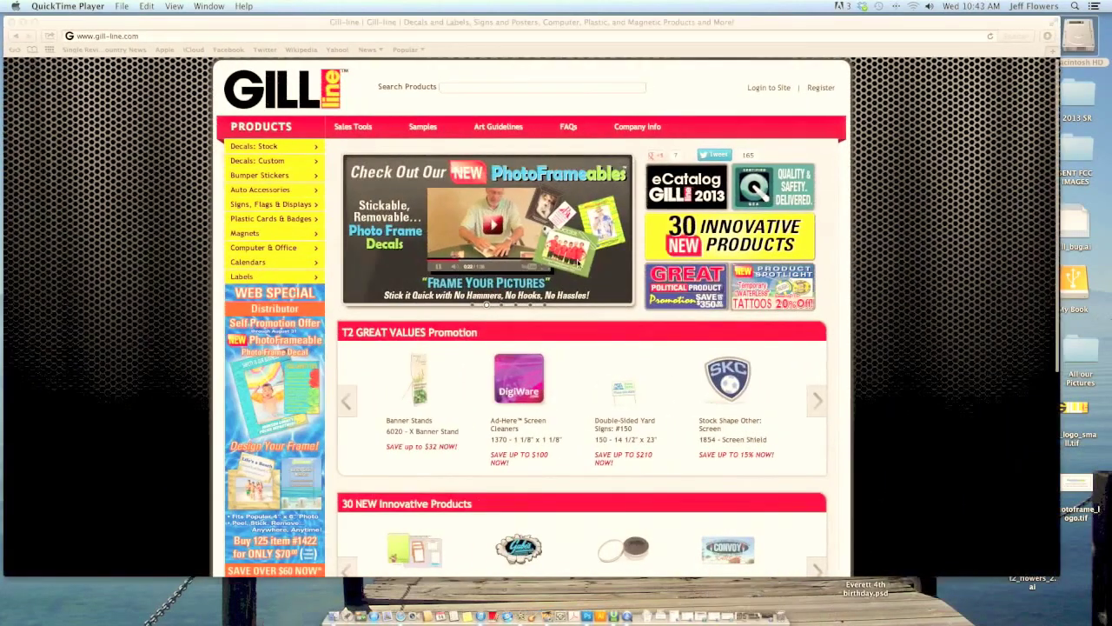
- Search the site for product 402 and open the Bumper Stickers: Screen page
click(446, 88)
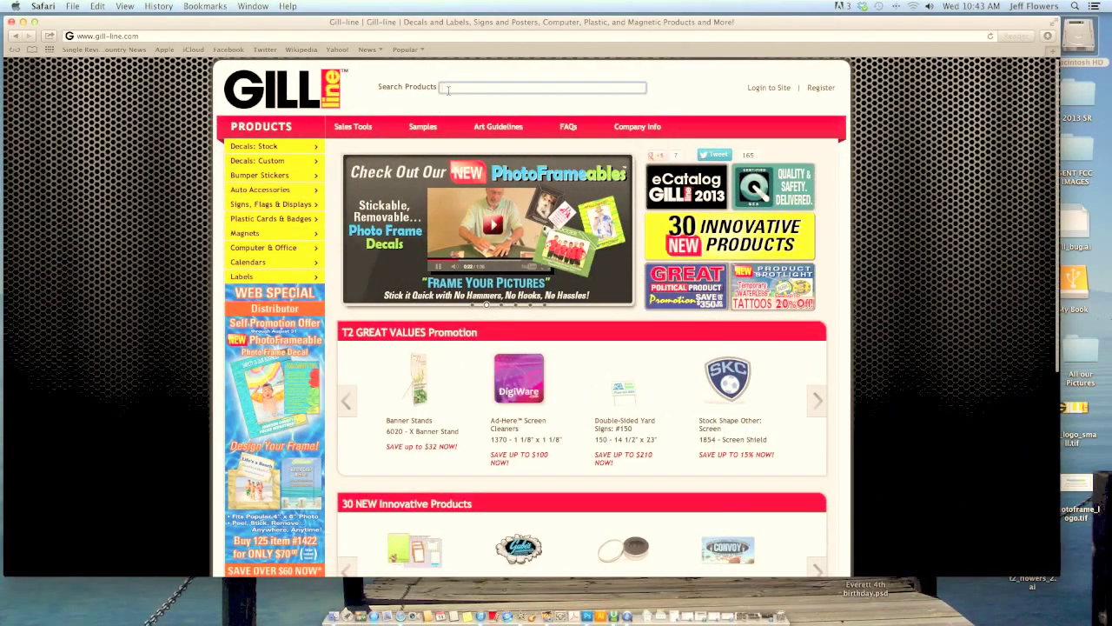
text(402)
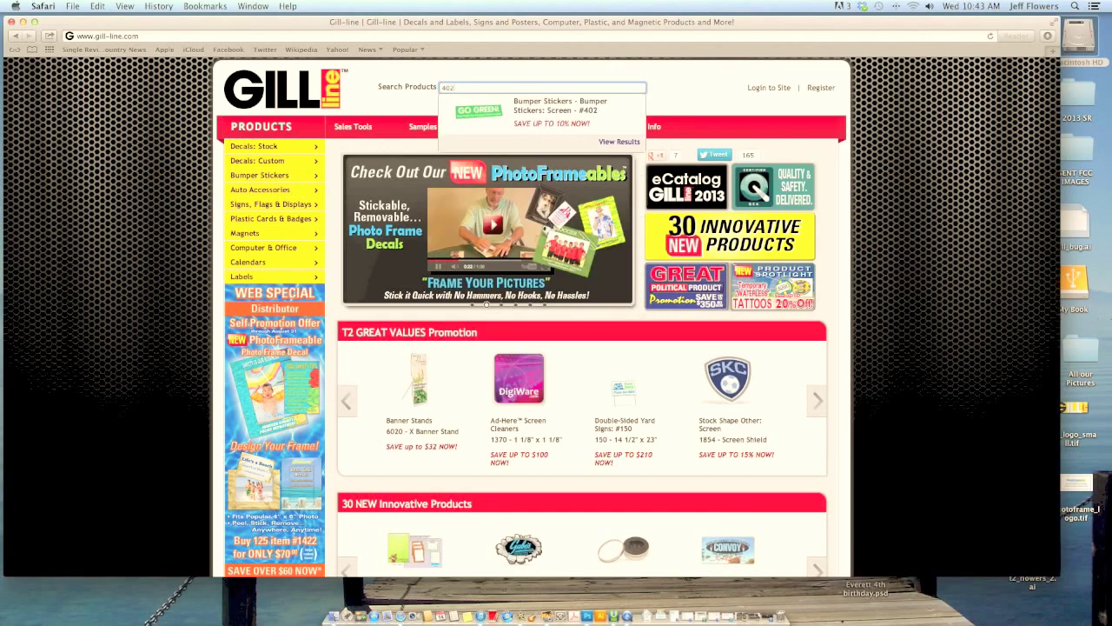
key(Return)
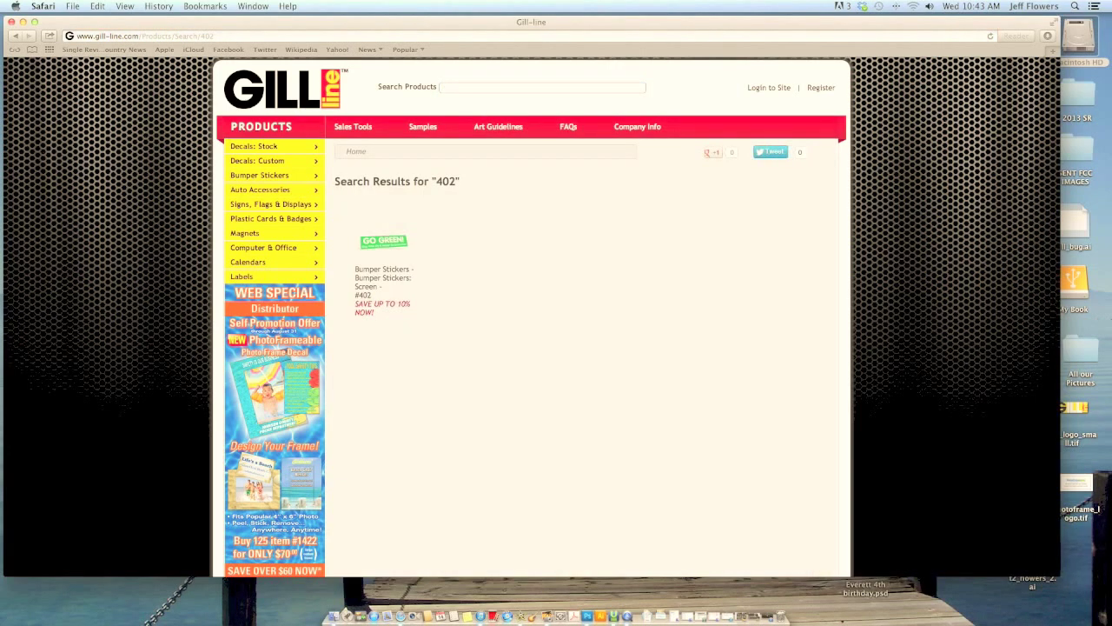
click(372, 269)
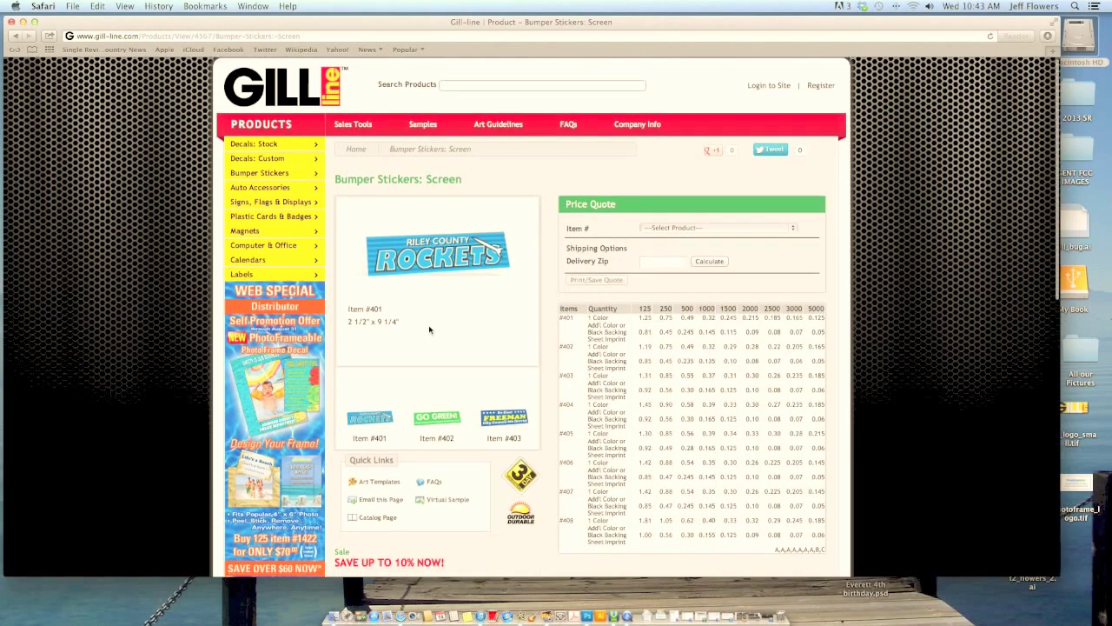
- Mute the computer's sound and open the virtual sample for item 402
scroll(429, 330, down, 5)
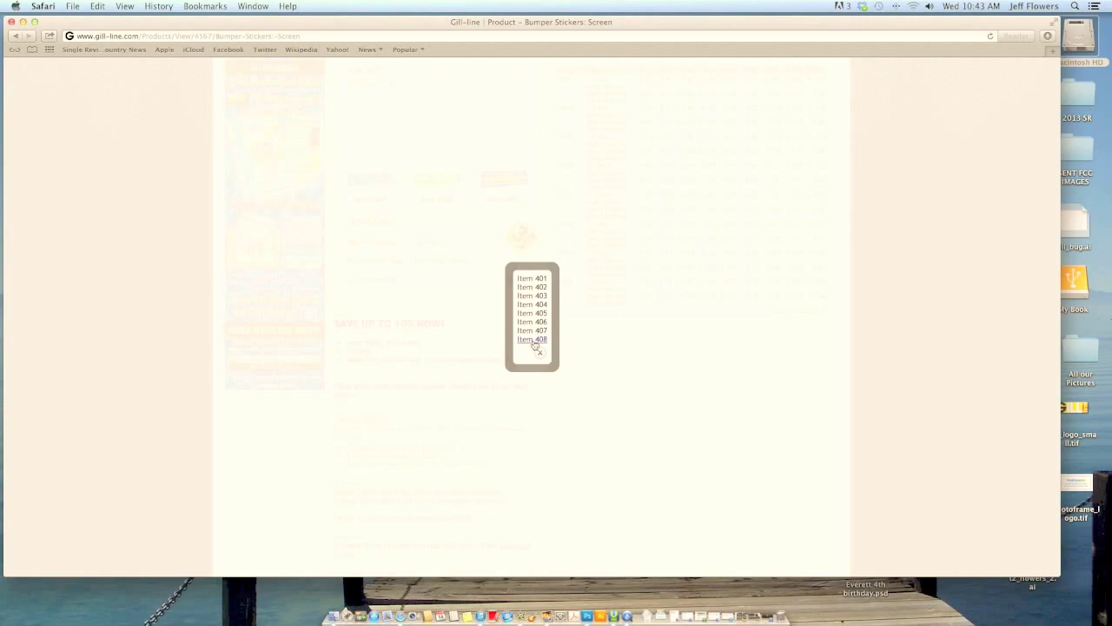
key(XF86AudioMute)
click(539, 289)
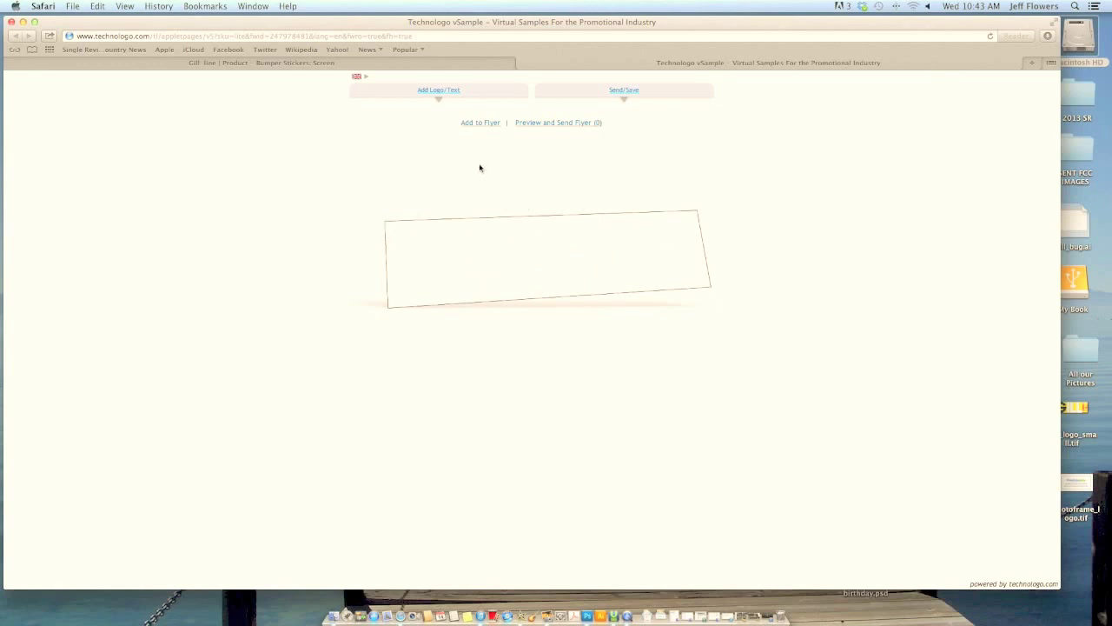
- Upload apache.jpg as a new logo and place it on the bumper sticker
click(441, 94)
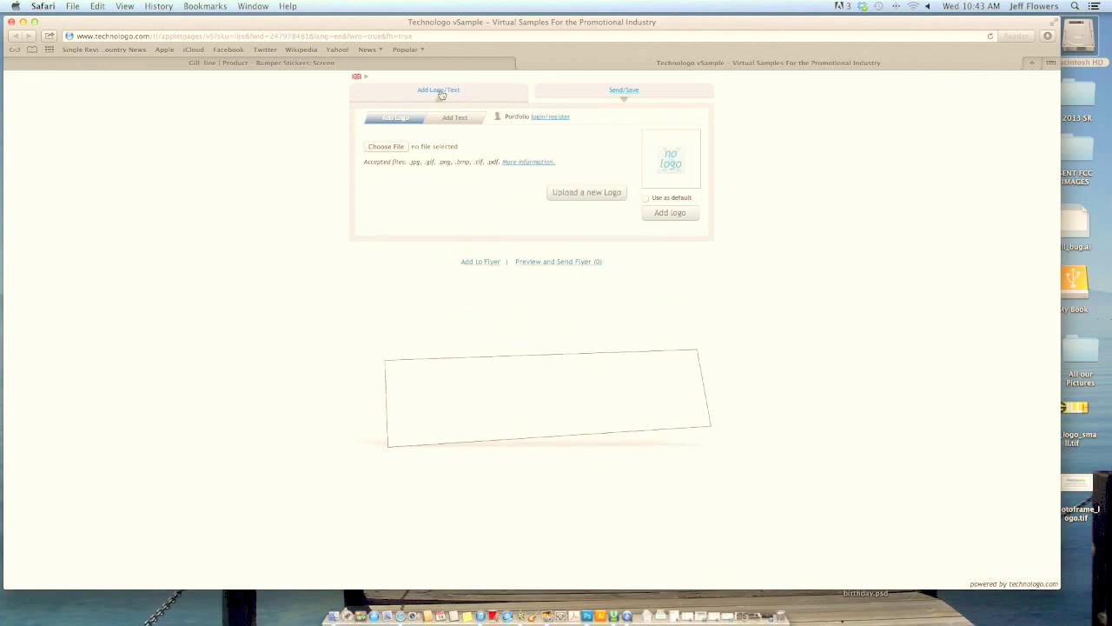
click(388, 148)
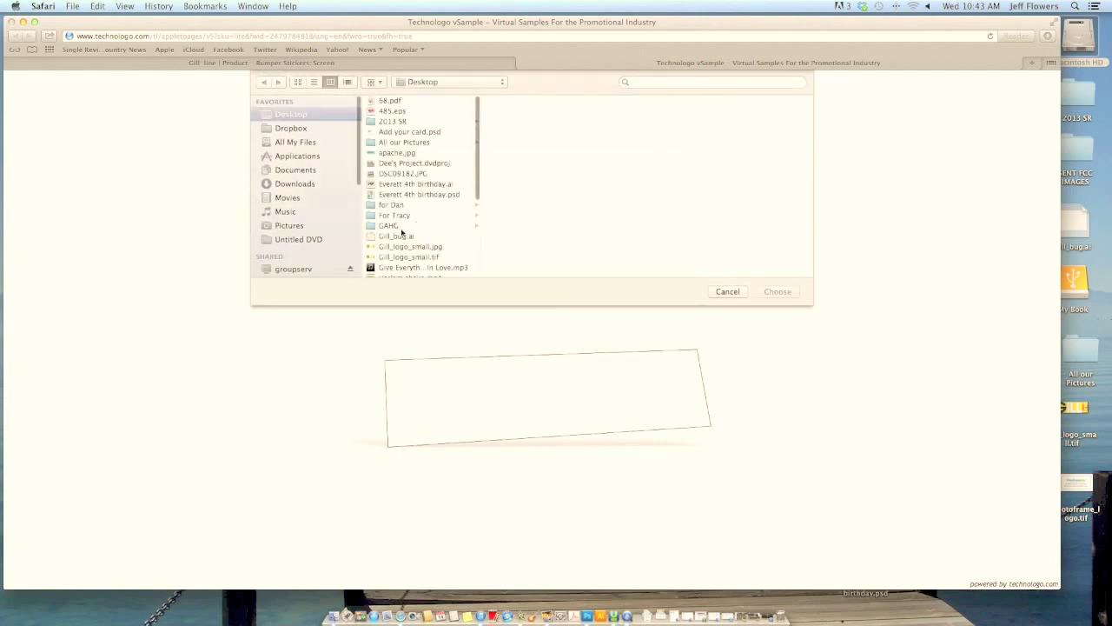
click(388, 155)
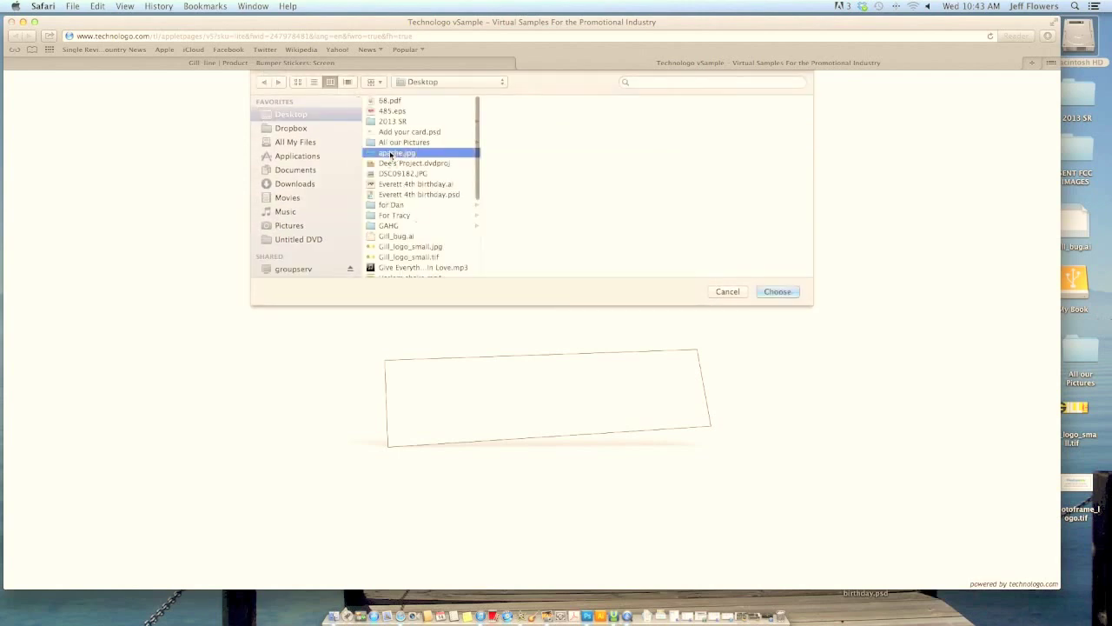
click(778, 293)
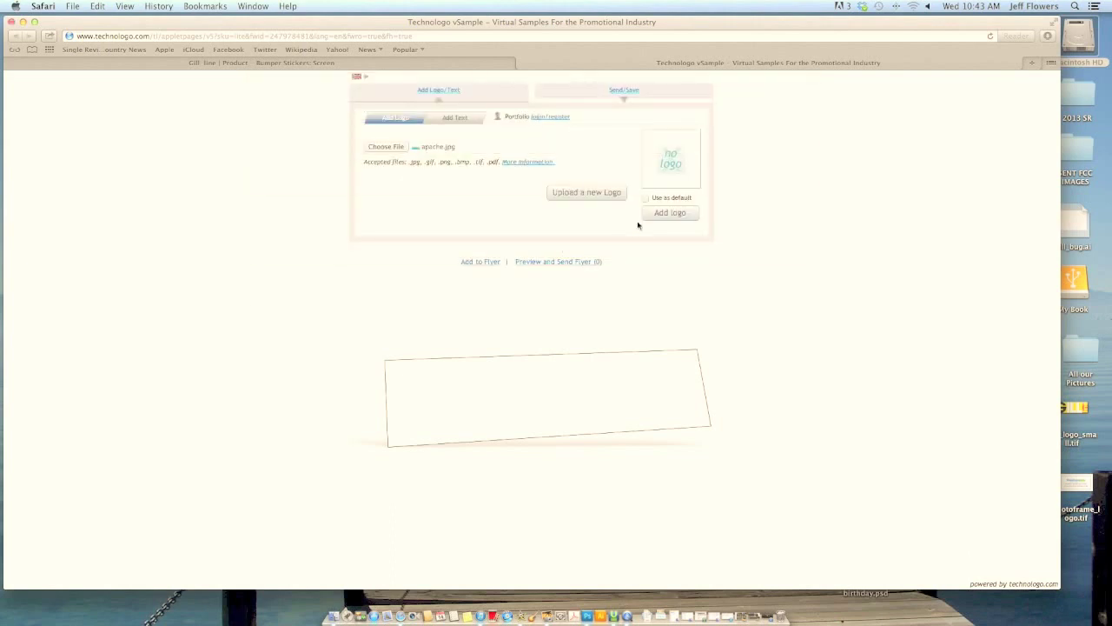
click(585, 200)
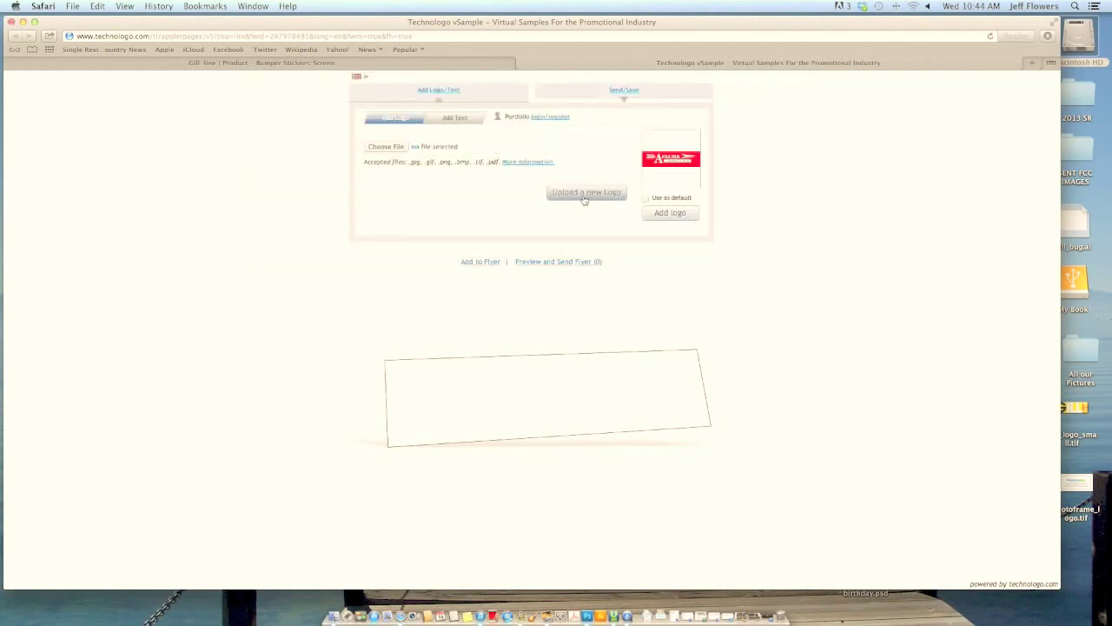
click(670, 216)
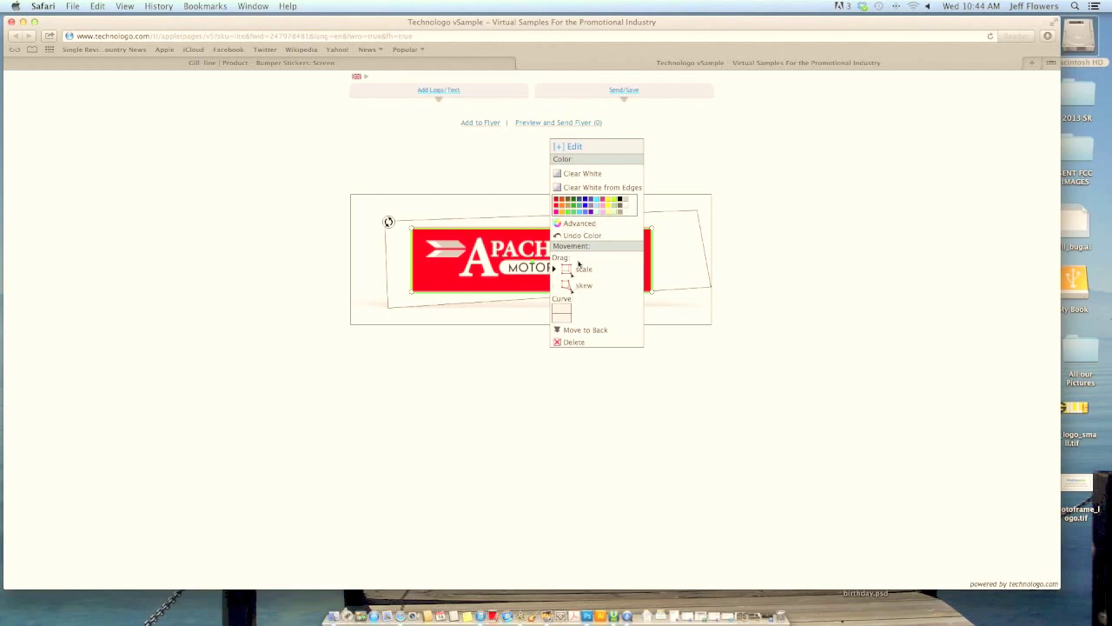
- Recolour the Apache logo grey and set corner dragging to skew
click(598, 201)
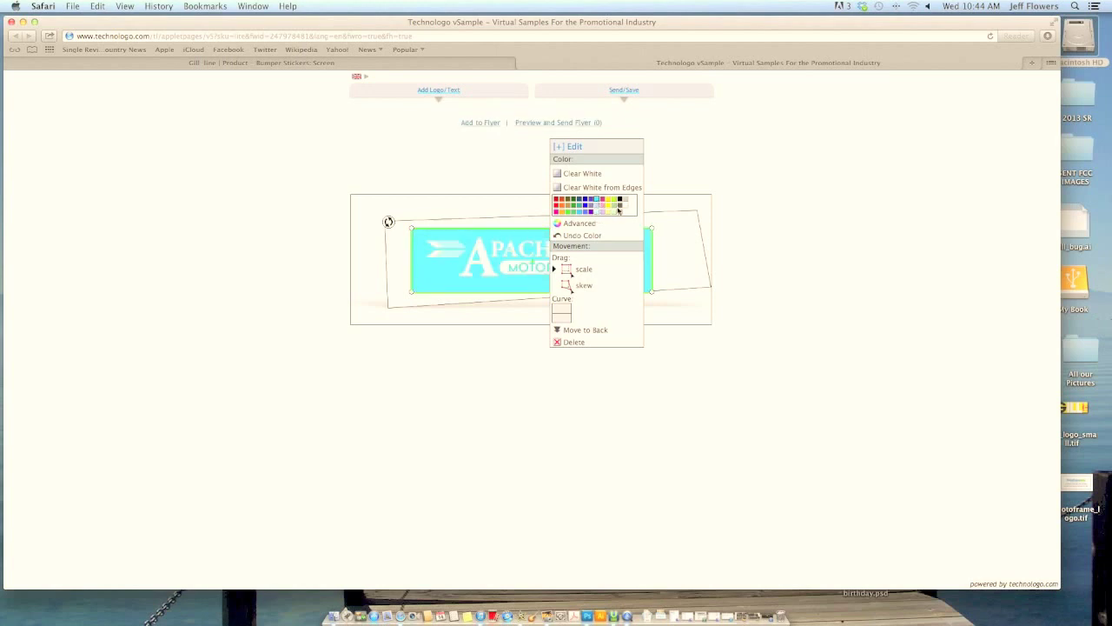
click(620, 211)
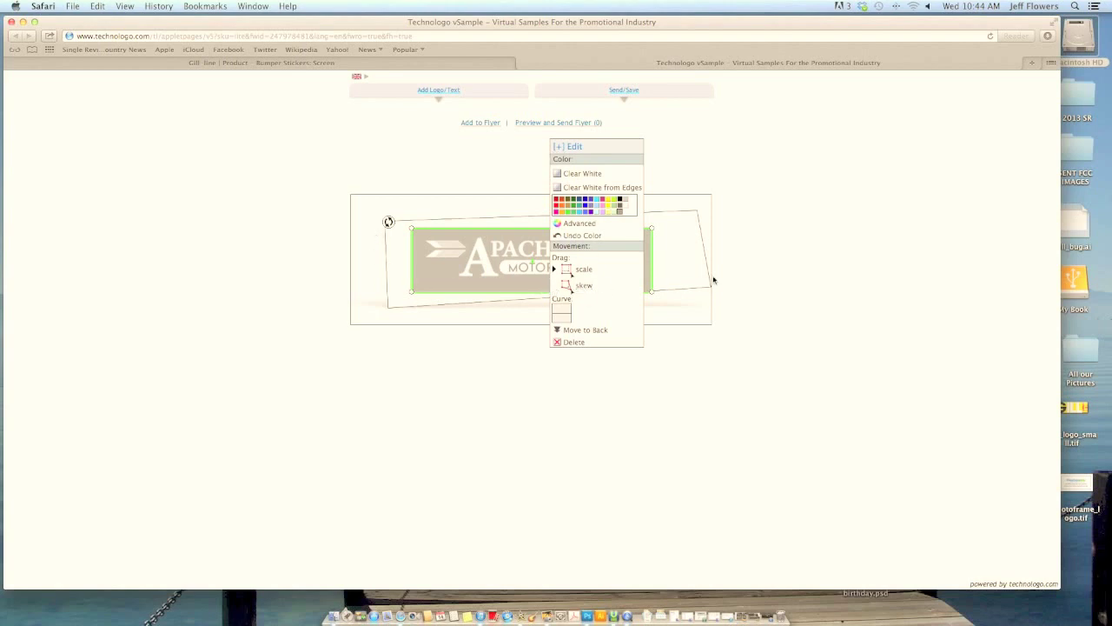
click(582, 286)
click(559, 147)
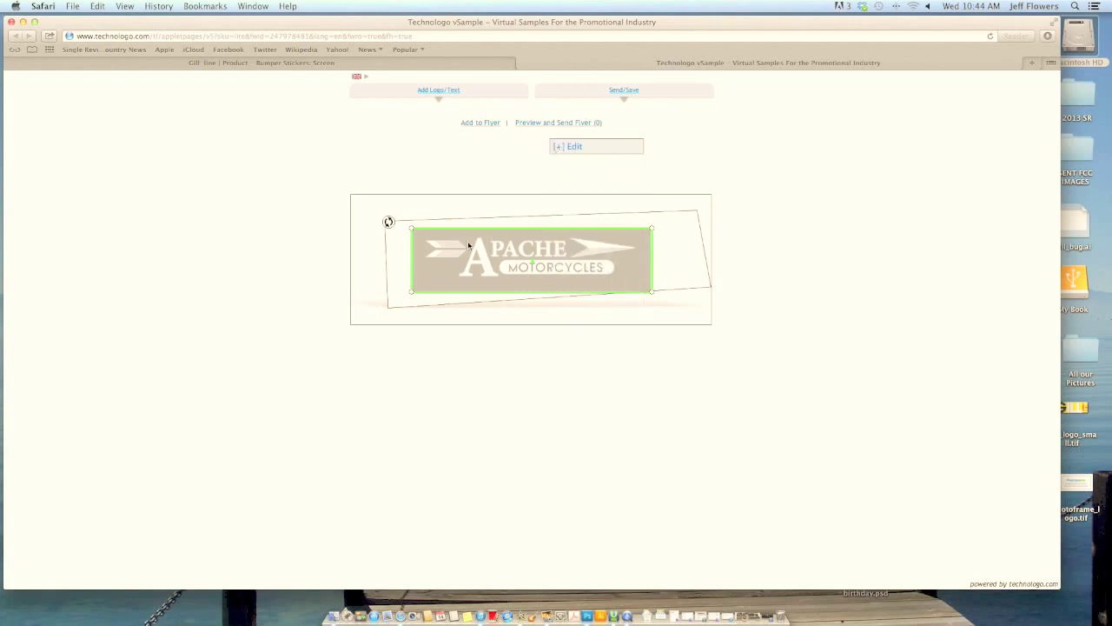
- Drag the logo's four corners outward to follow the angled sticker edges
drag(413, 230, 388, 224)
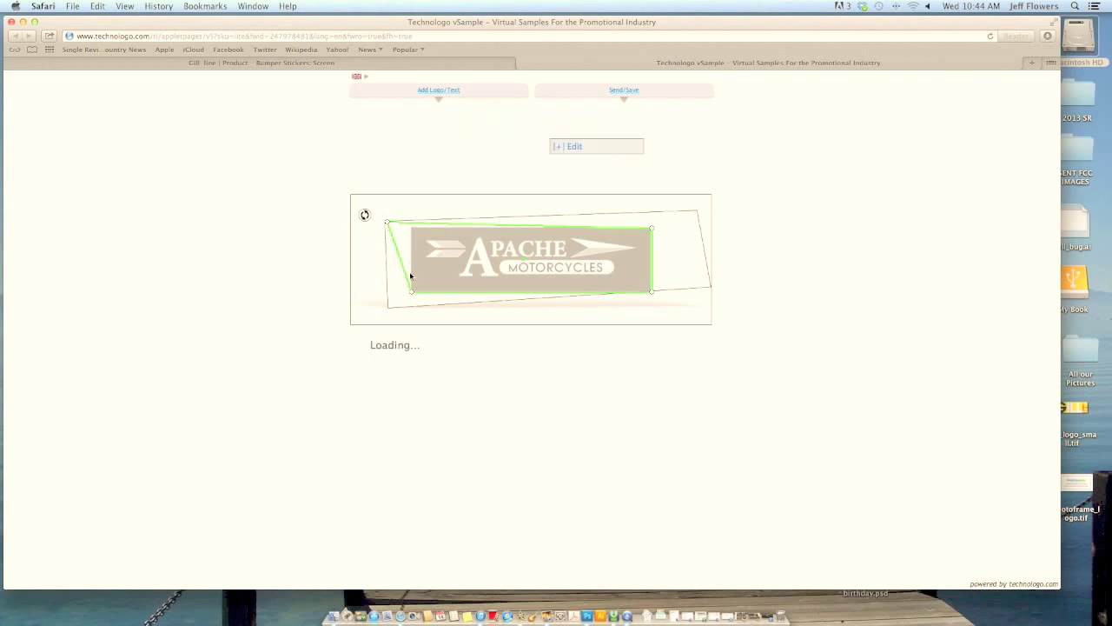
drag(411, 292, 388, 308)
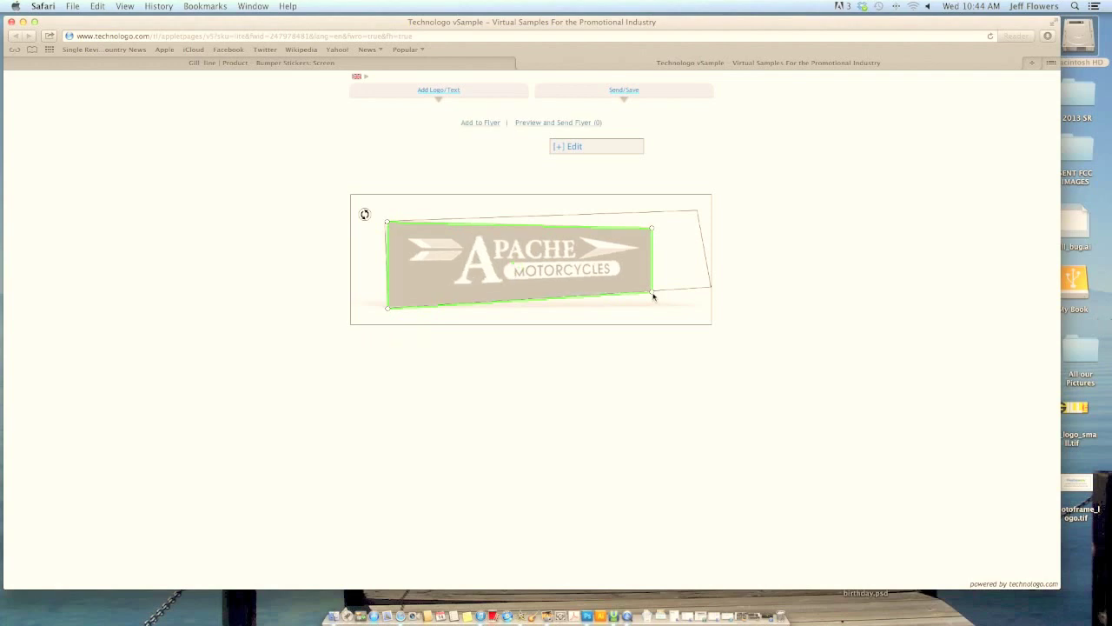
drag(654, 295, 713, 290)
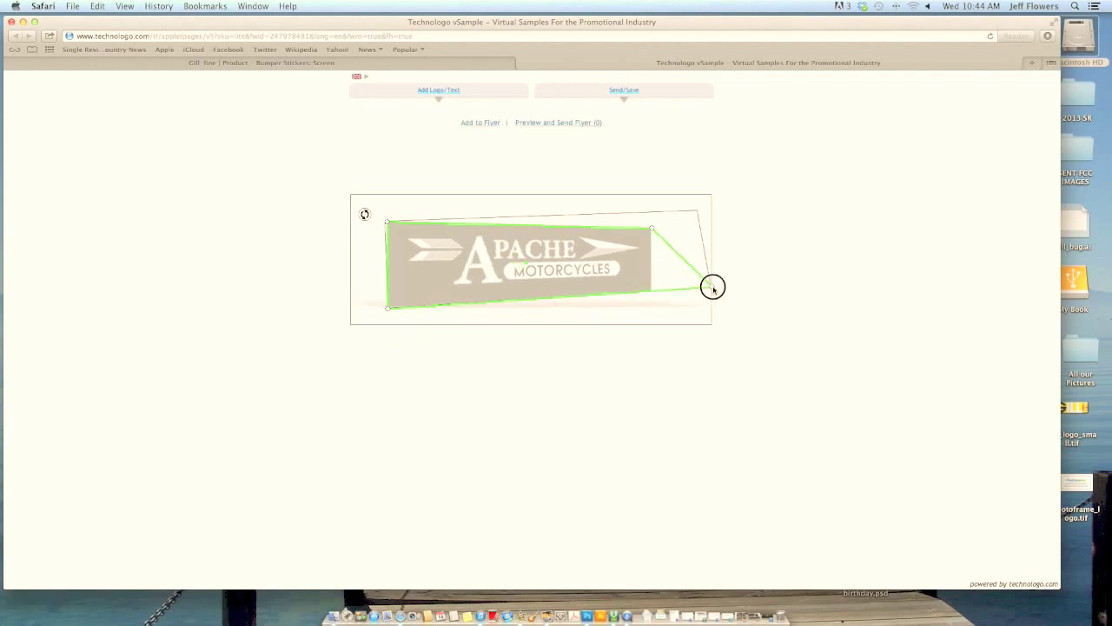
drag(652, 229, 697, 211)
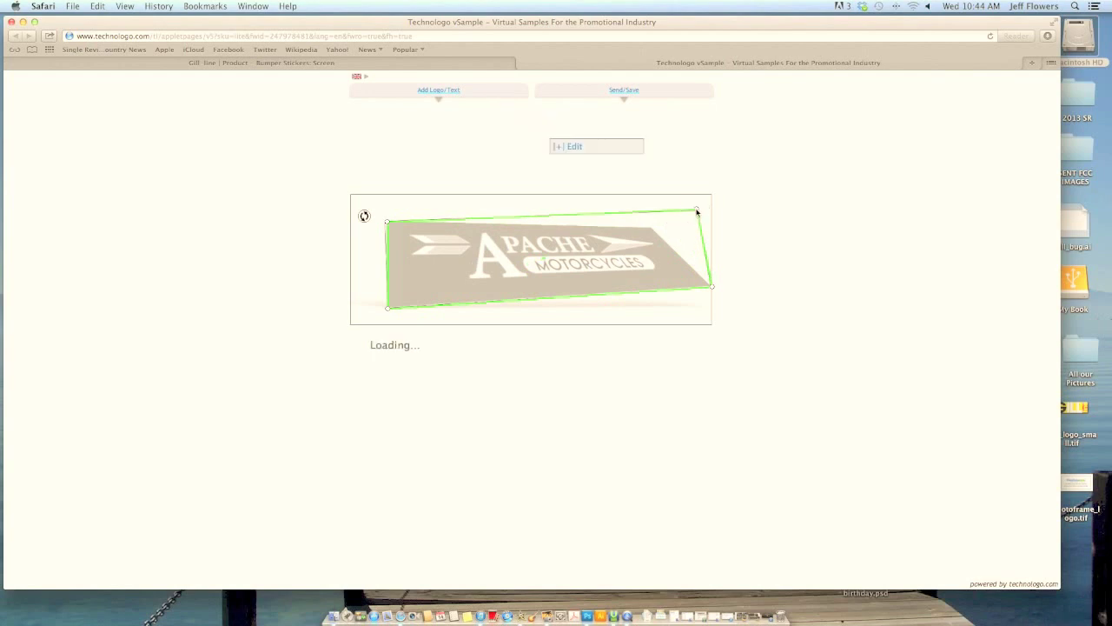
- Re-render the skewed logo, deselect it, and add the sticker sample to the flyer
click(686, 174)
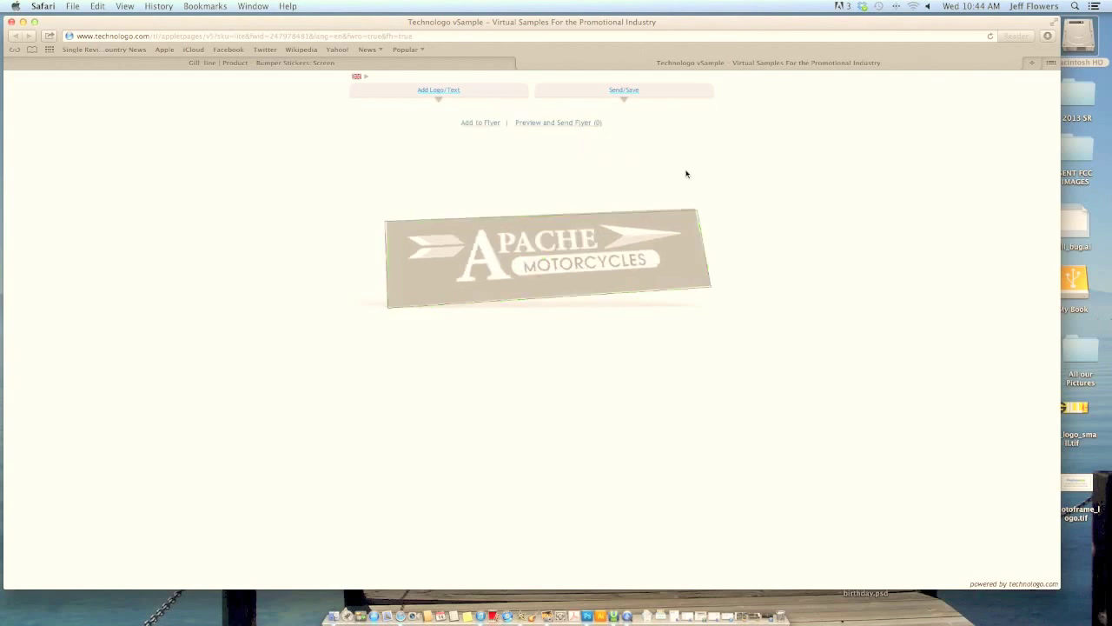
click(688, 227)
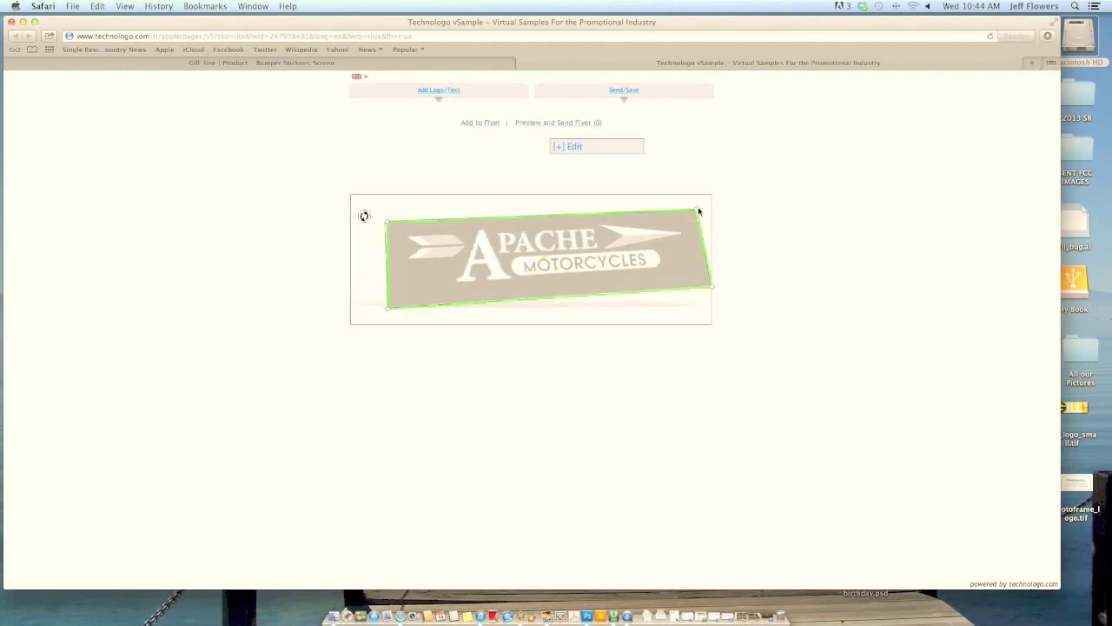
click(698, 210)
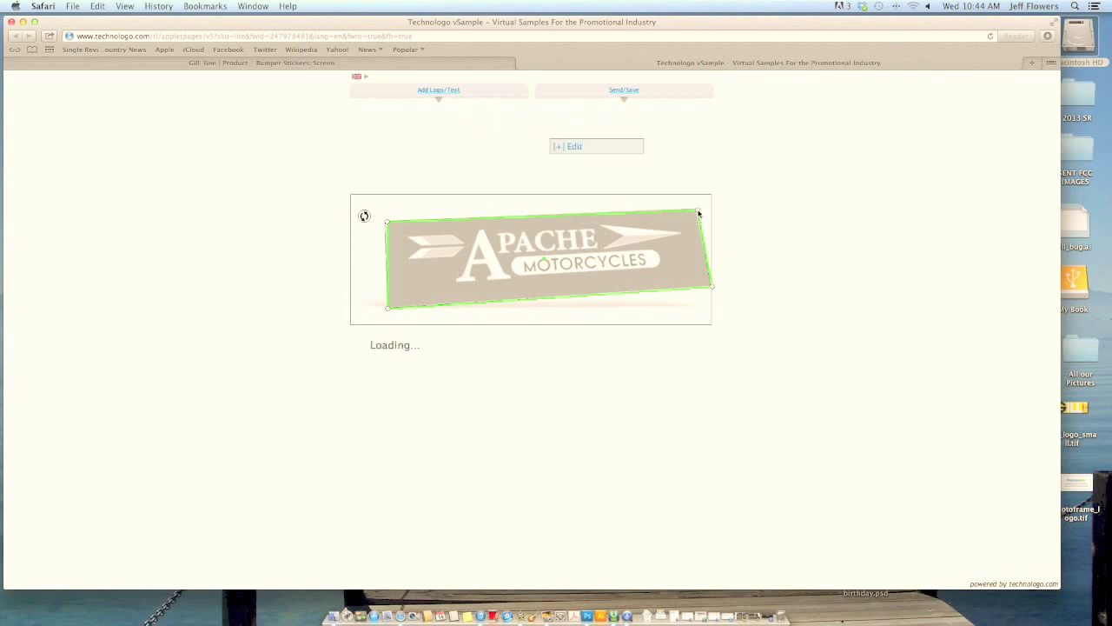
click(693, 312)
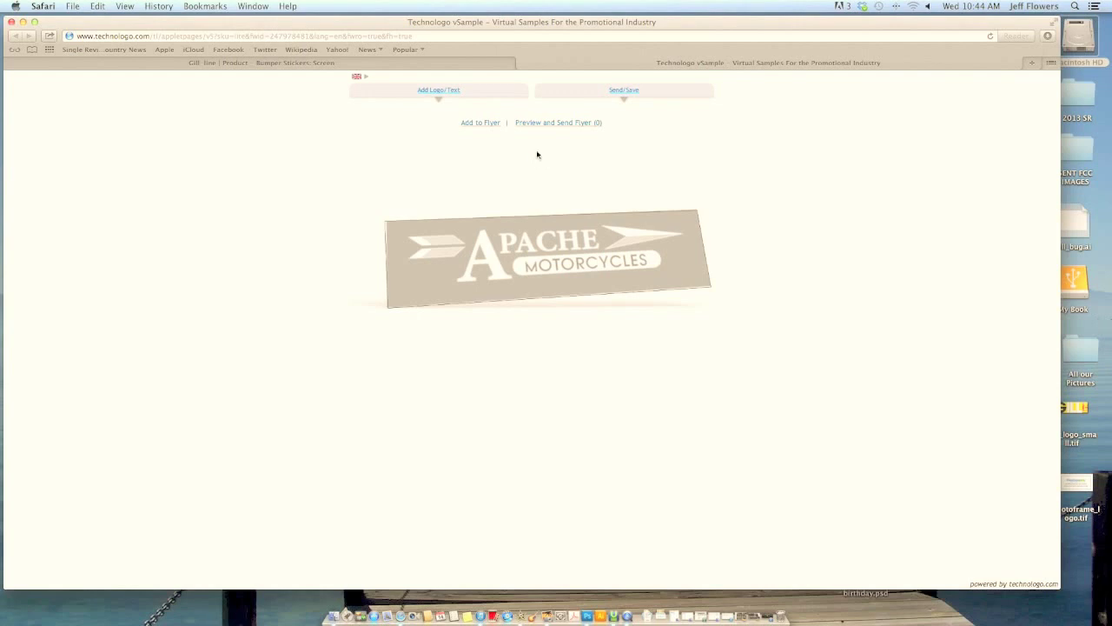
click(479, 123)
- Upload Gill_logo_small.jpg as the flyer's company logo in the customization form
click(555, 122)
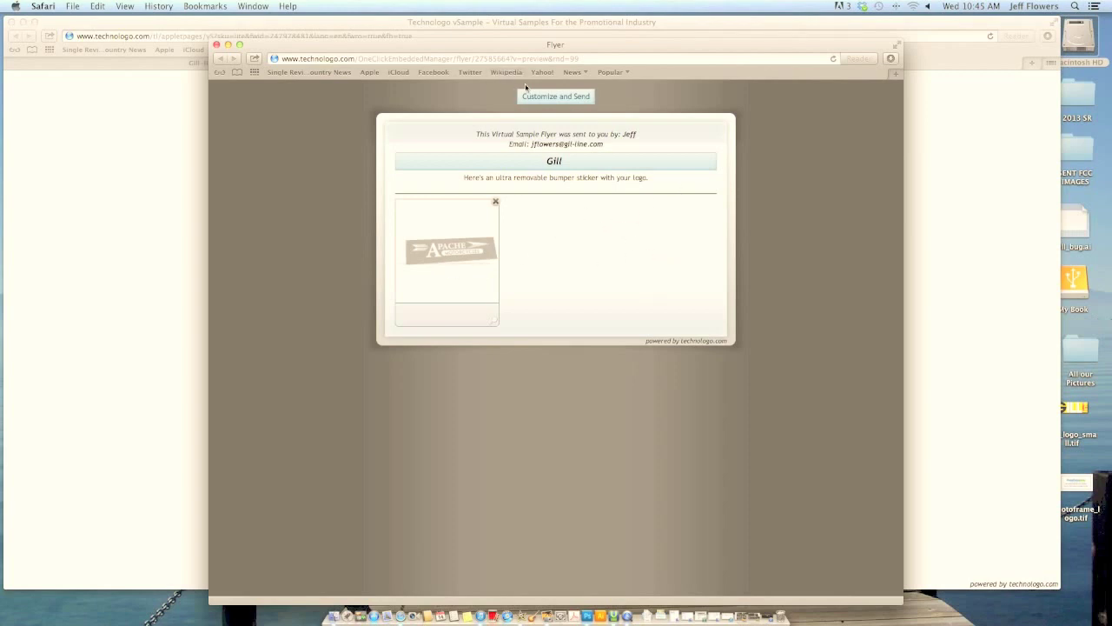
click(560, 97)
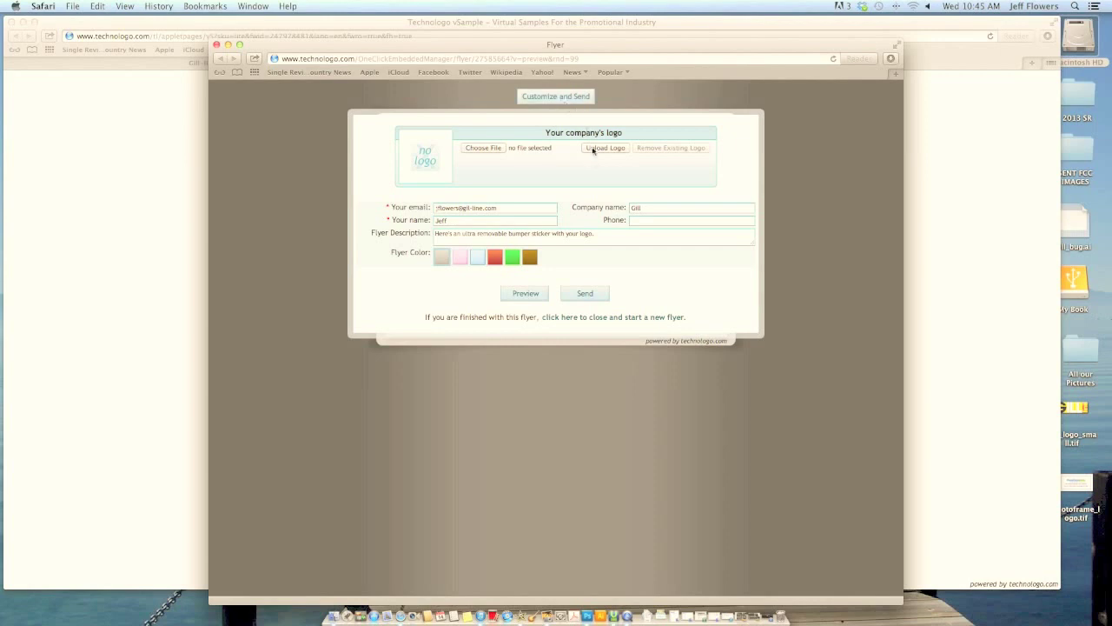
click(480, 149)
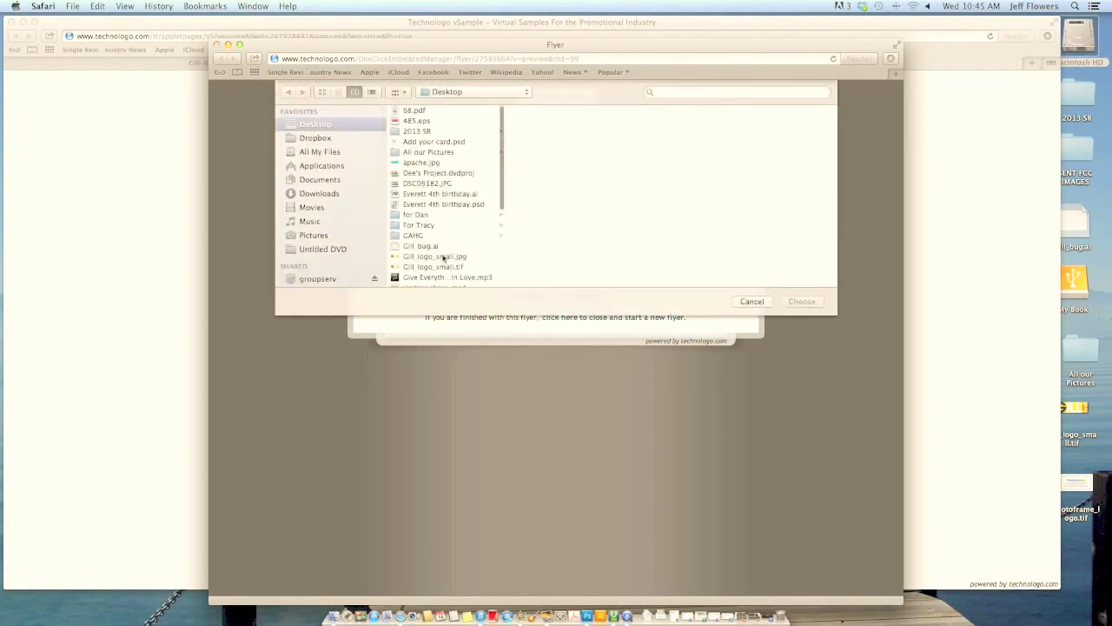
click(445, 256)
click(804, 302)
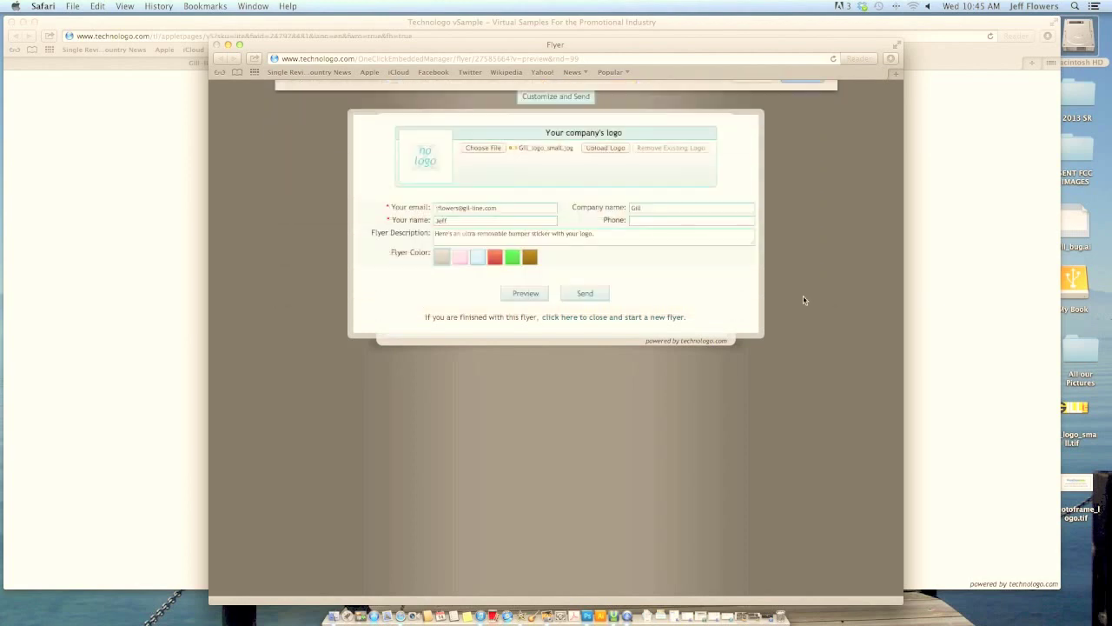
click(600, 148)
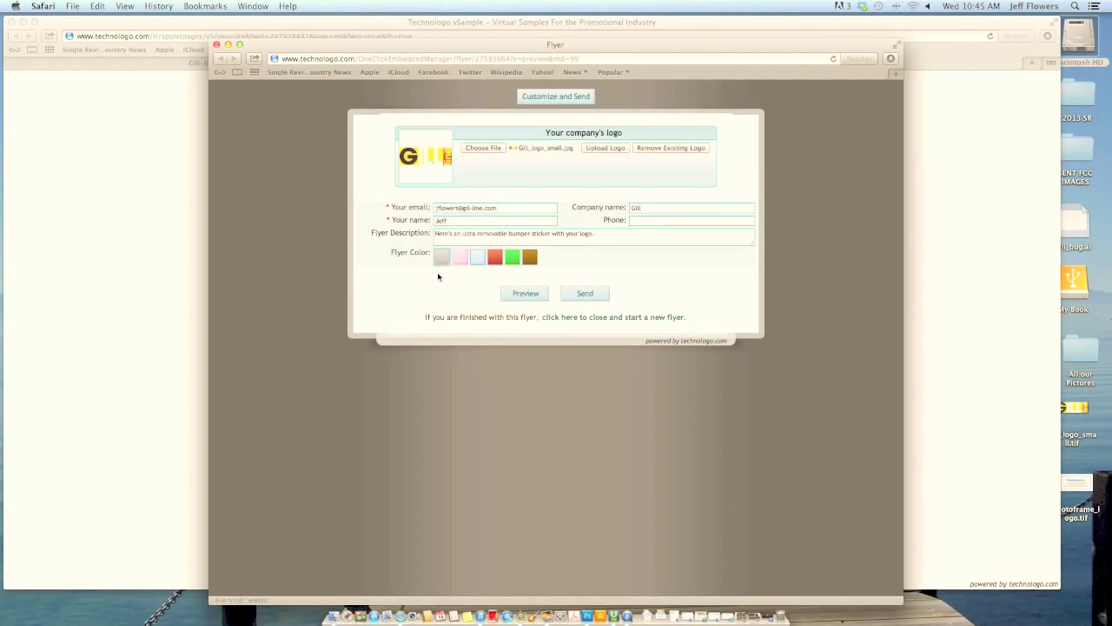
- Preview the flyer with the Gill logo twice, then close the Flyer window
click(527, 296)
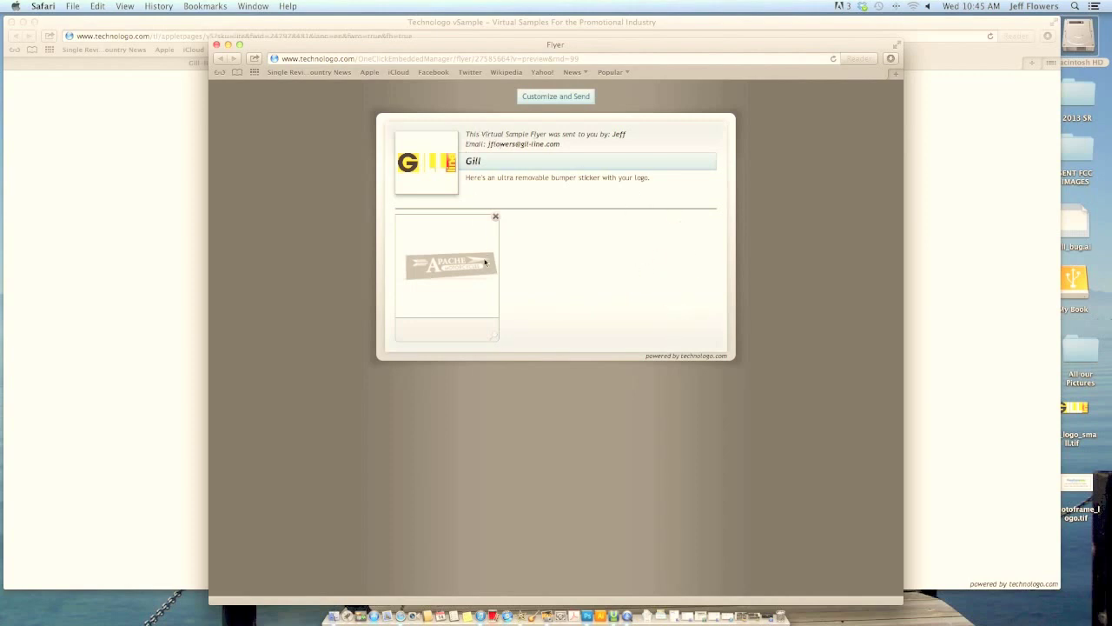
click(562, 97)
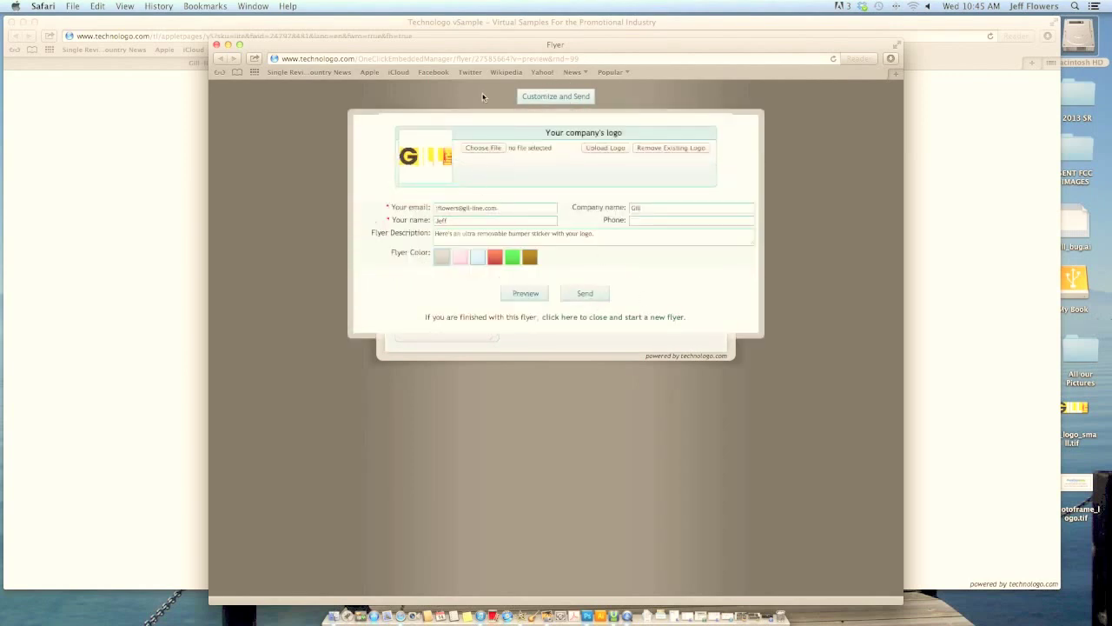
click(526, 294)
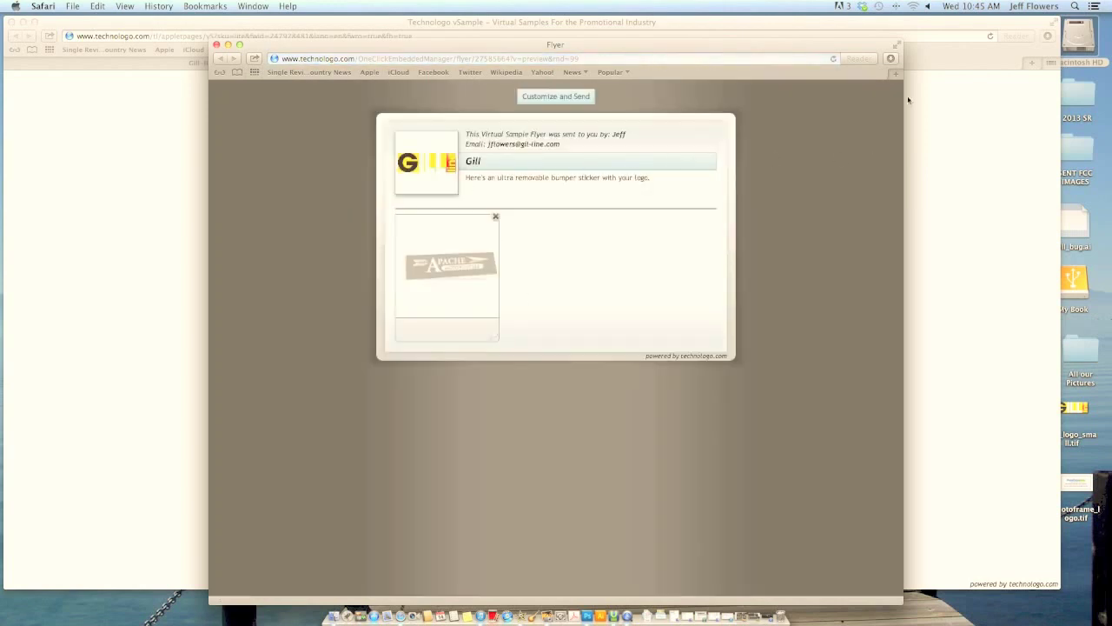
click(216, 45)
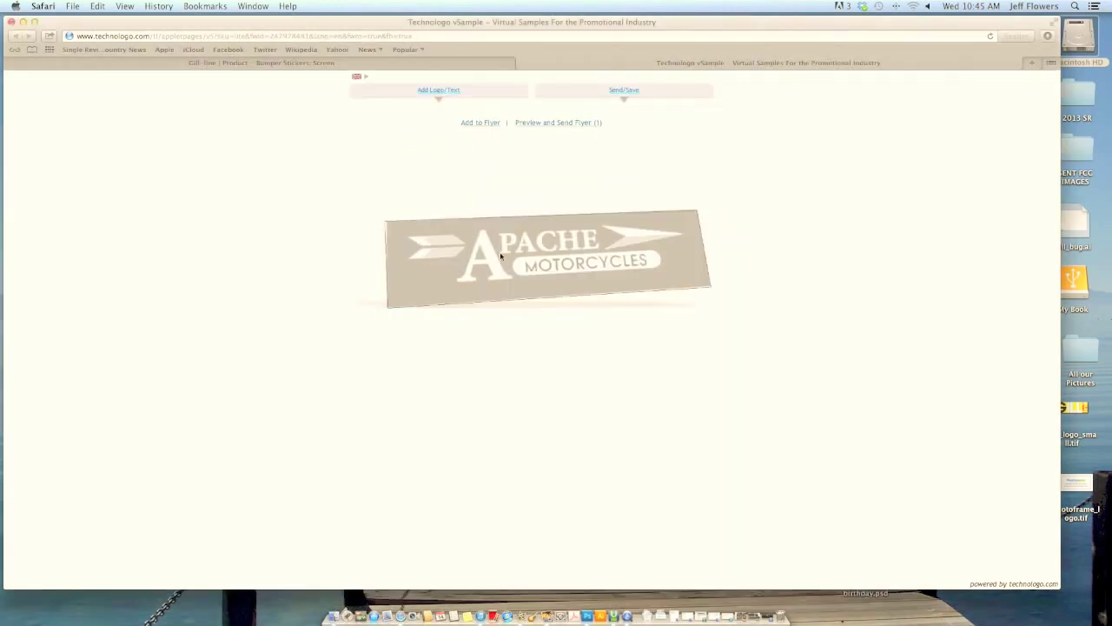
- Save the Apache bumper sticker sample to the Desktop as a JPG
click(624, 90)
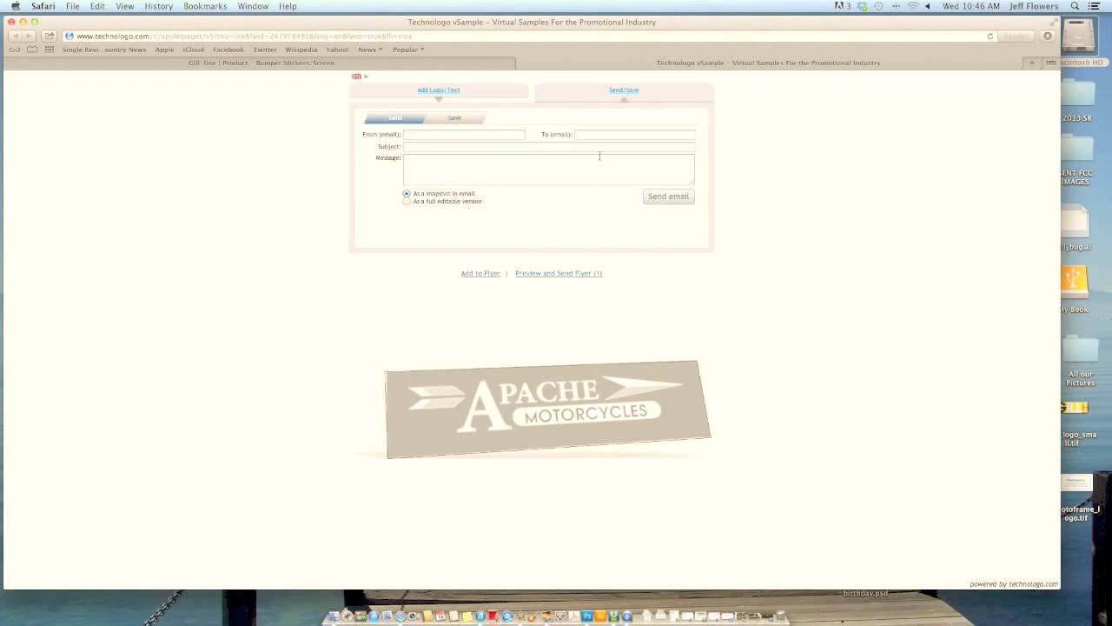
click(454, 119)
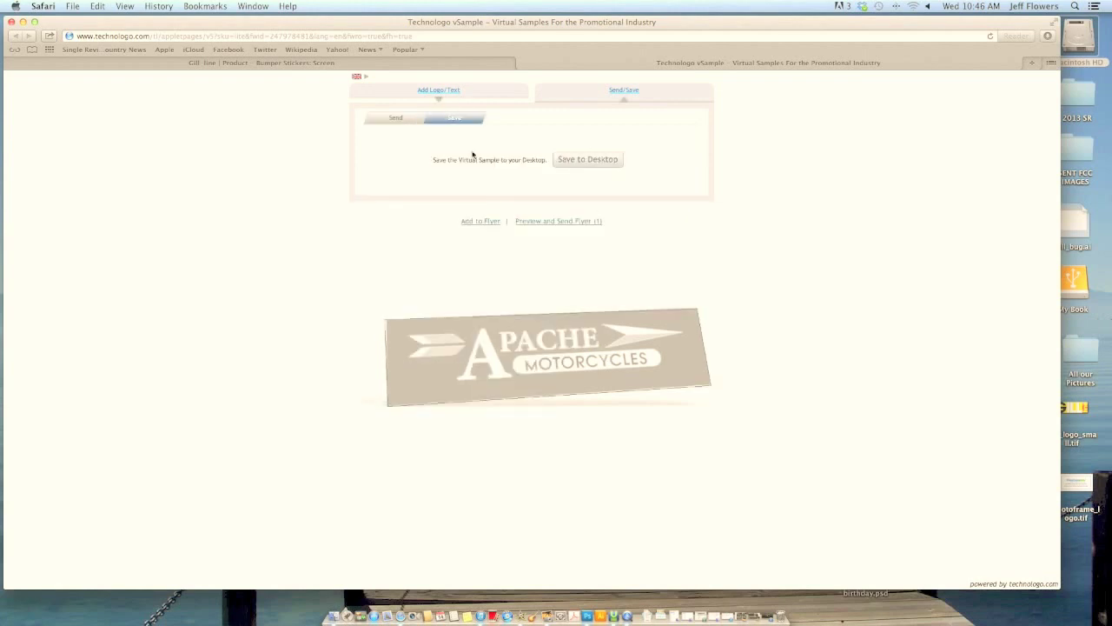
click(595, 162)
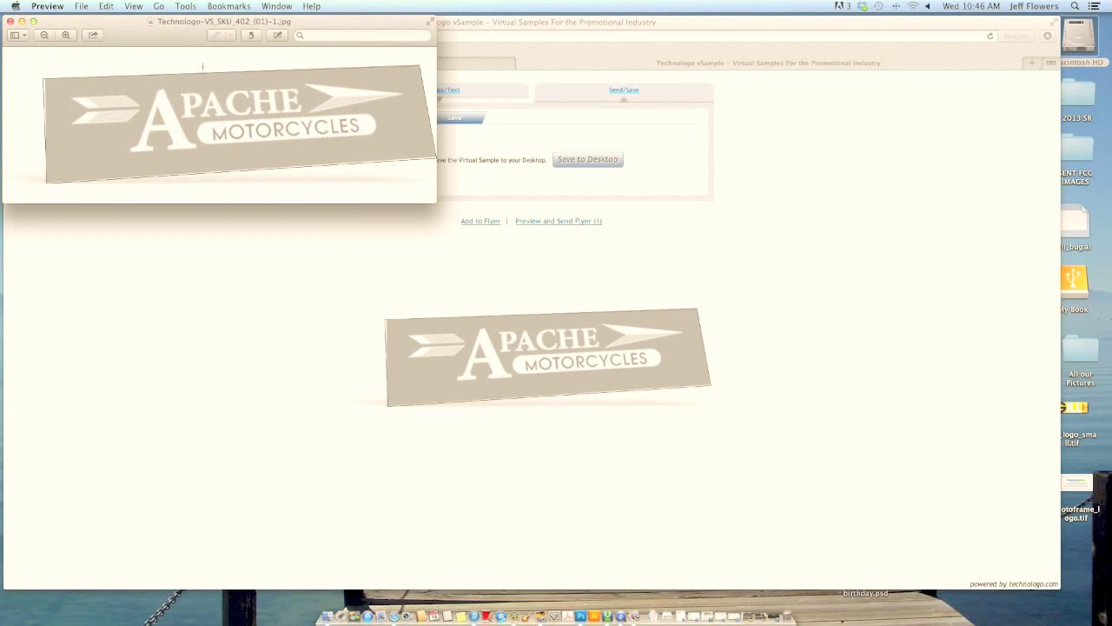
click(11, 22)
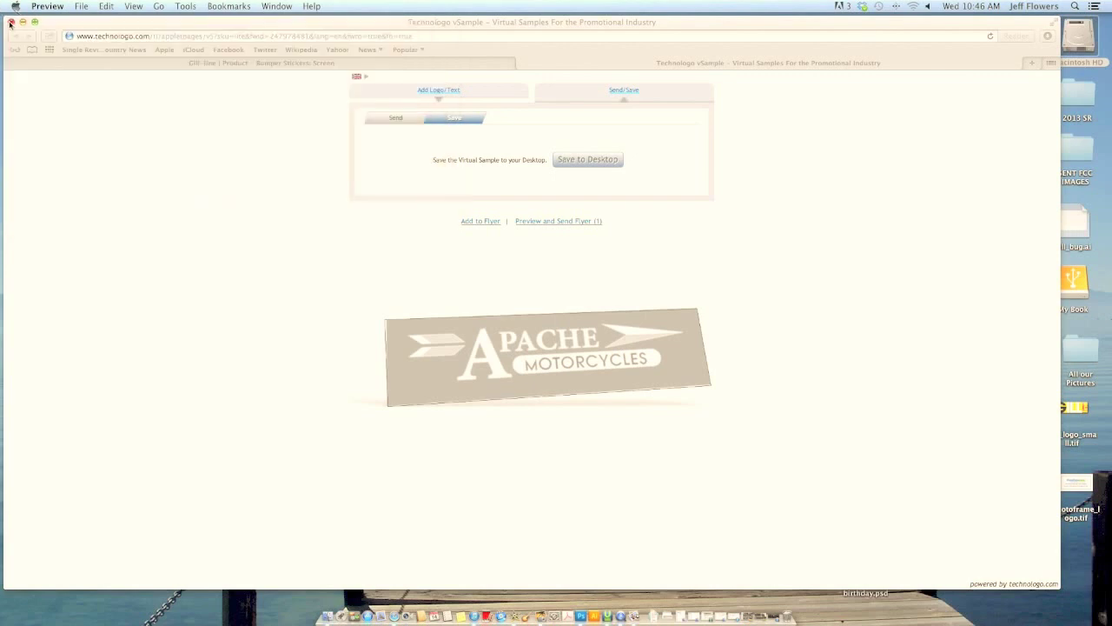